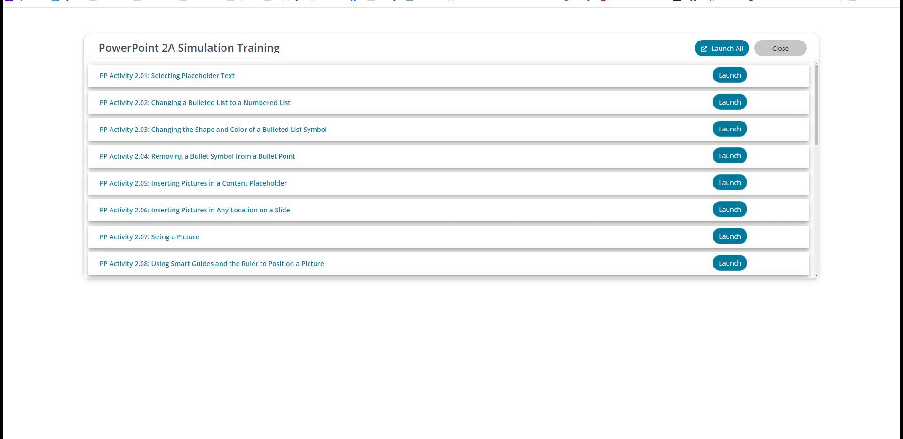
Step: Use Launch All to start every PowerPoint 2A simulation activity in a new window
{"action": "left_click", "coordinate": [728, 55]}
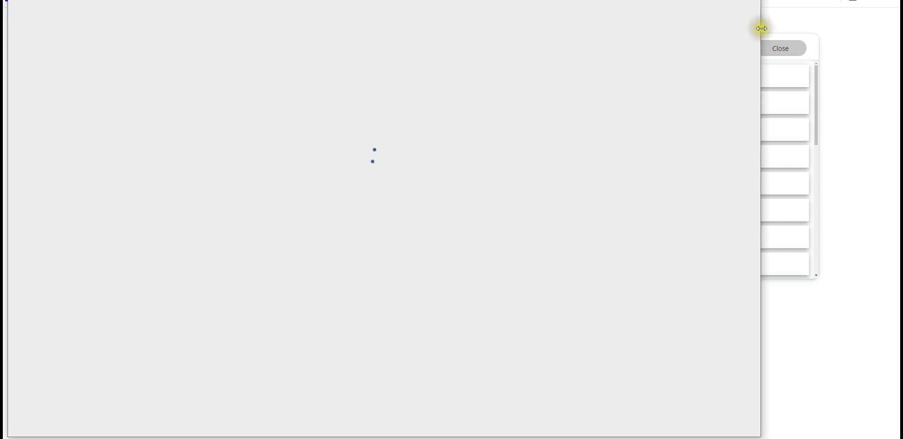
Step: Widen the simulation window so the Big Valley Ranch task 1 loads
{"action": "left_click_drag", "start_coordinate": [761, 29], "coordinate": [895, 34]}
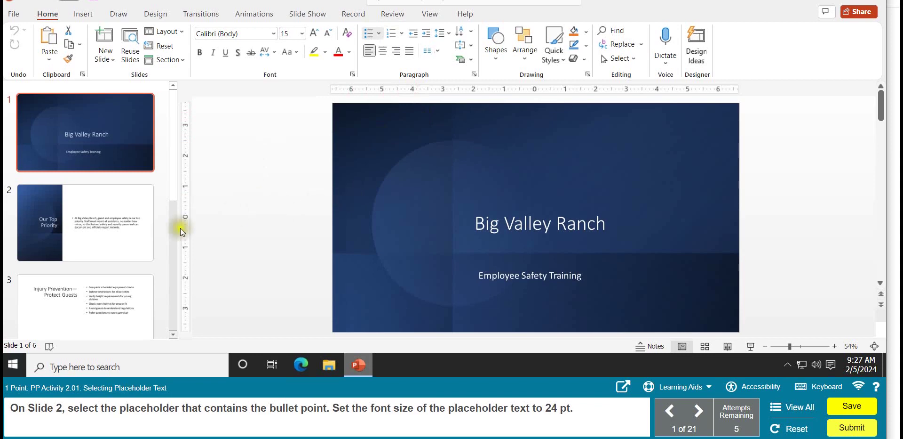
Step: Set the bullet placeholder text on slide 2 to 24 pt font size
{"action": "left_click", "coordinate": [87, 224]}
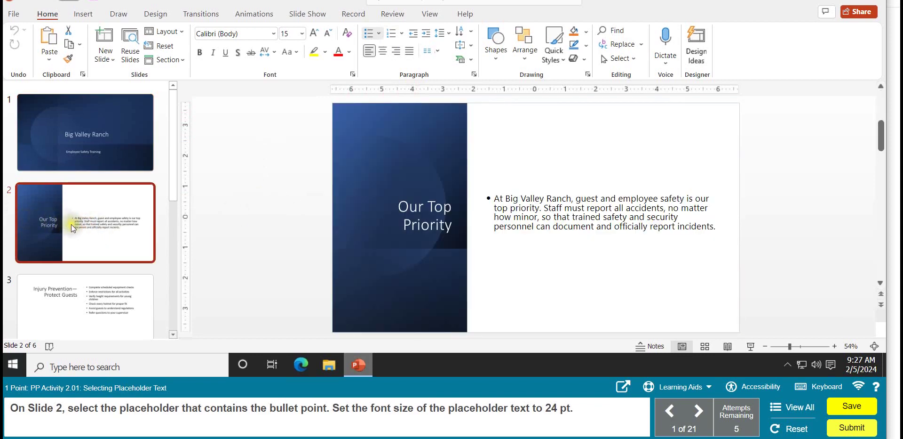
{"action": "left_click", "coordinate": [332, 239]}
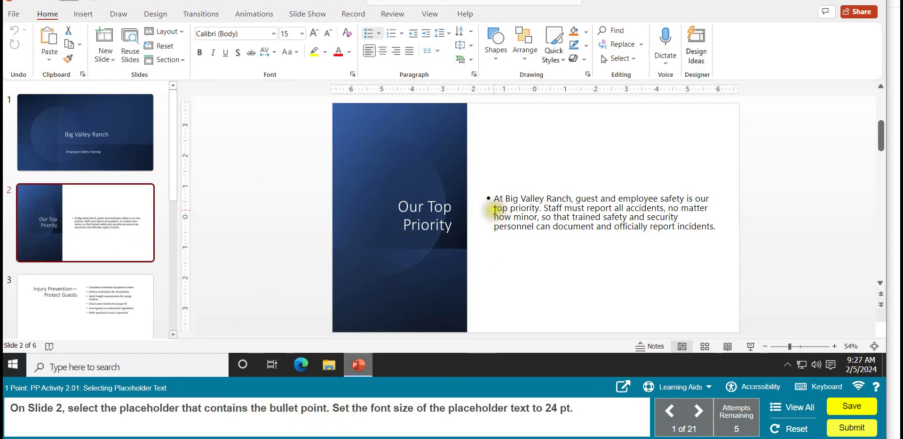
{"action": "left_click", "coordinate": [510, 207]}
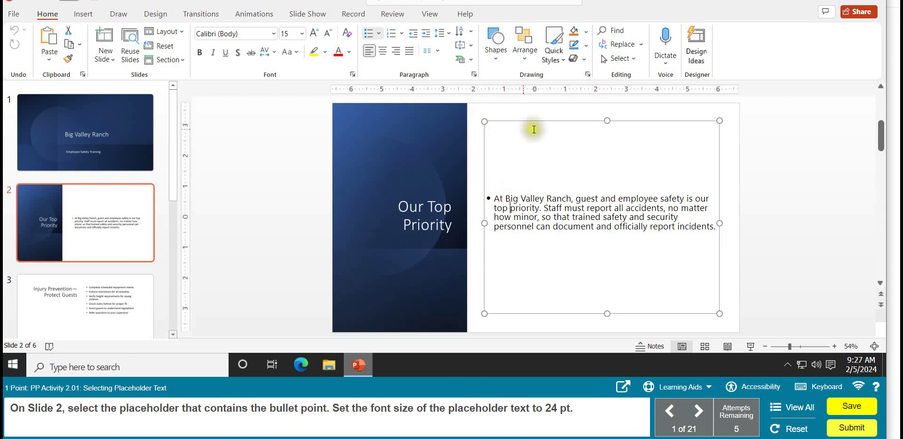
{"action": "left_click", "coordinate": [303, 33]}
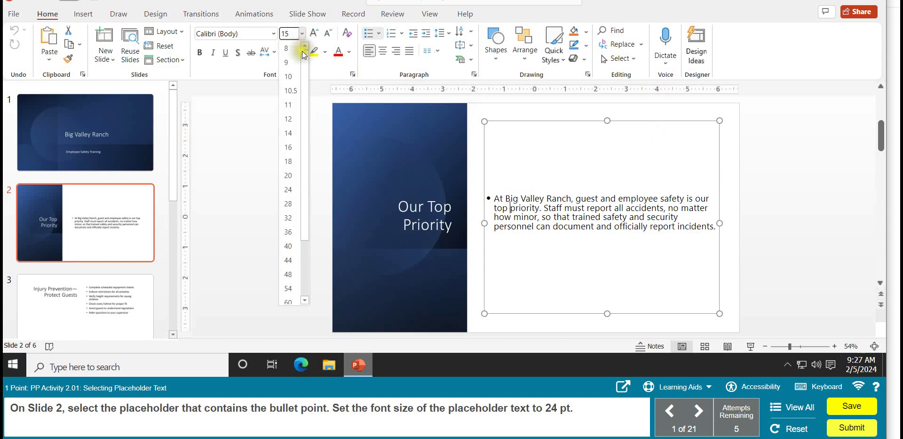
{"action": "left_click", "coordinate": [288, 190]}
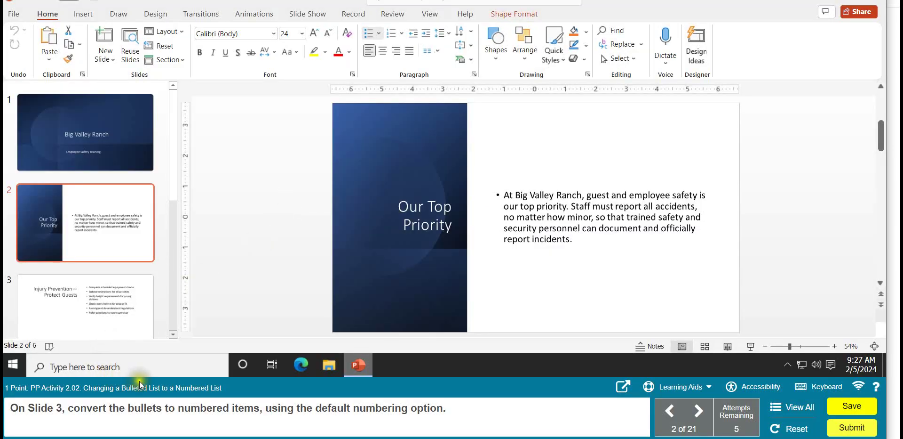
Step: Apply default Numbering to all six bullet lines on slide 3
{"action": "mouse_move", "coordinate": [101, 413]}
{"action": "left_click", "coordinate": [509, 197]}
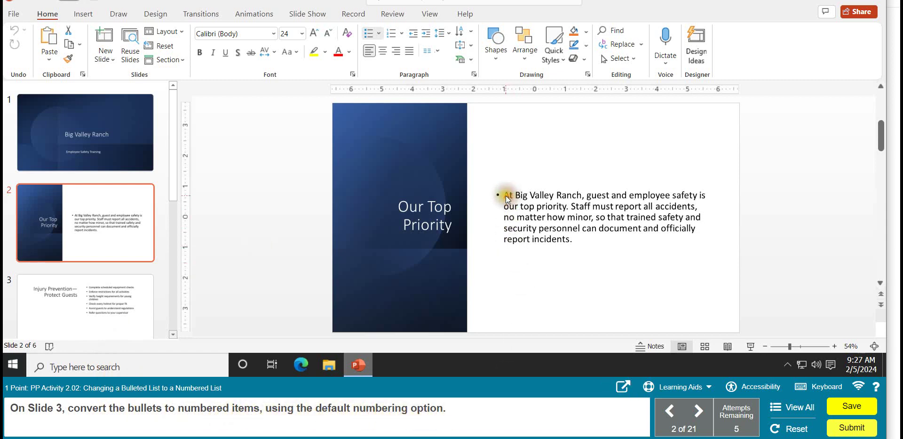
{"action": "left_click", "coordinate": [507, 199]}
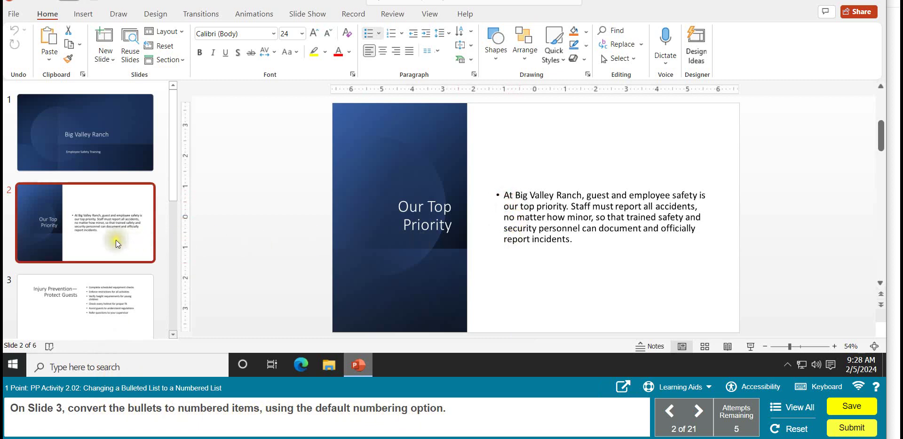
{"action": "left_click", "coordinate": [75, 317]}
{"action": "left_click", "coordinate": [86, 147]}
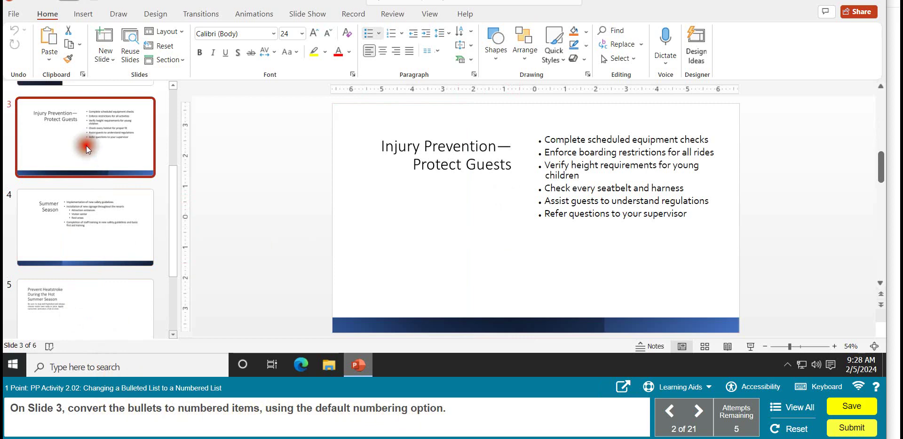
{"action": "left_click_drag", "start_coordinate": [546, 139], "coordinate": [687, 215]}
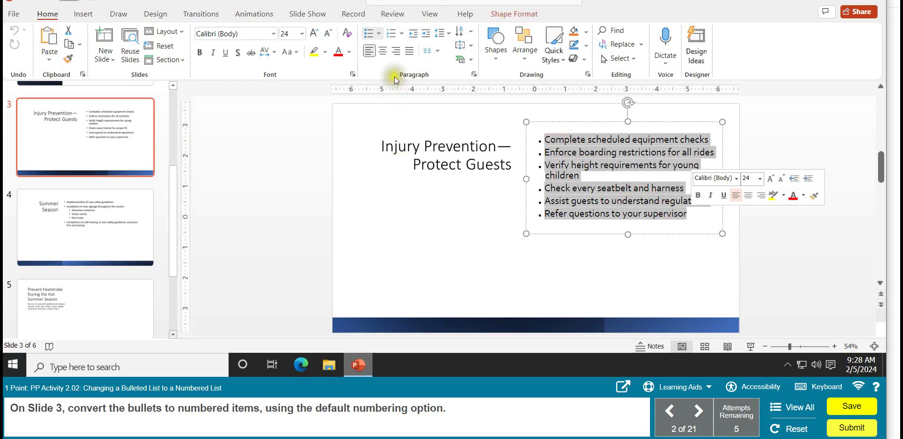
{"action": "left_click", "coordinate": [391, 37]}
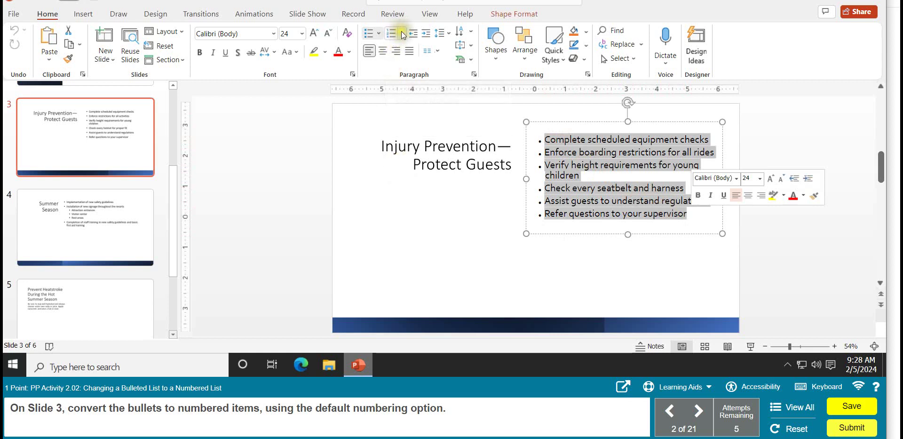
{"action": "left_click", "coordinate": [391, 37]}
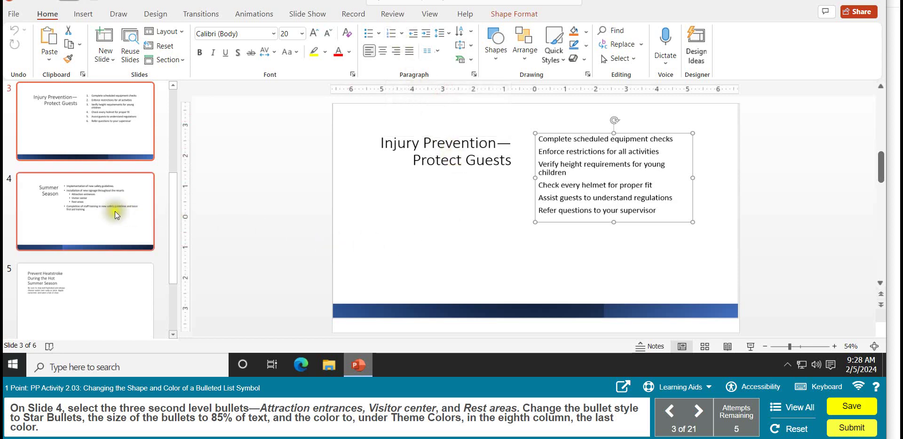
Step: Apply Star Bullets to Attraction entrances, Visitor center and Rest areas on slide 4
{"action": "left_click", "coordinate": [90, 214]}
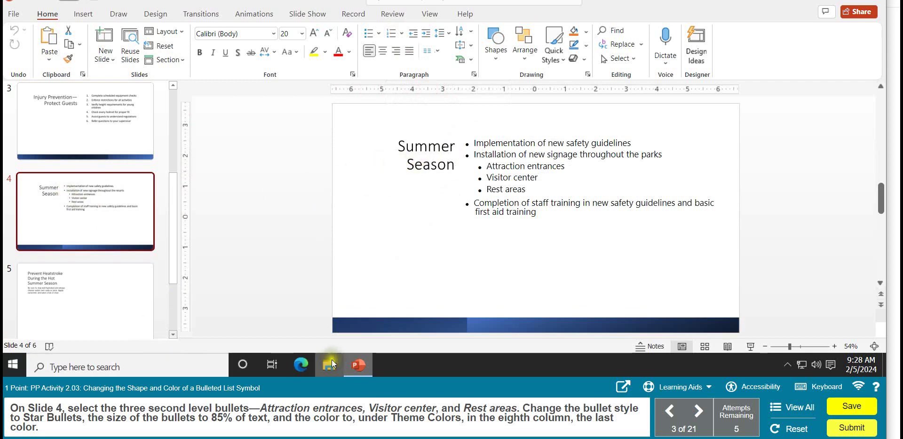
{"action": "mouse_move", "coordinate": [357, 363]}
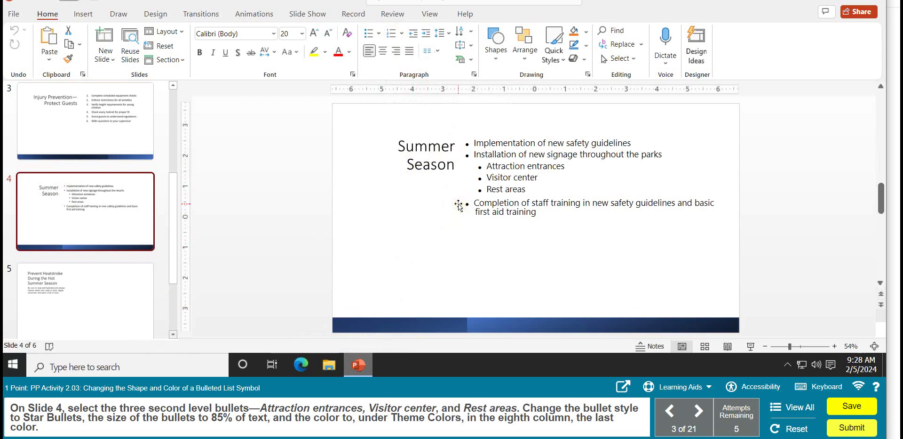
{"action": "left_click_drag", "start_coordinate": [486, 166], "coordinate": [530, 191]}
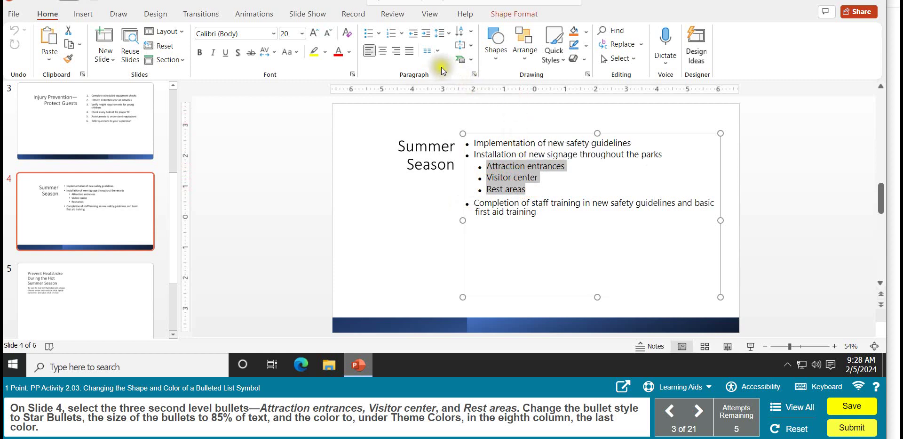
{"action": "left_click", "coordinate": [379, 34]}
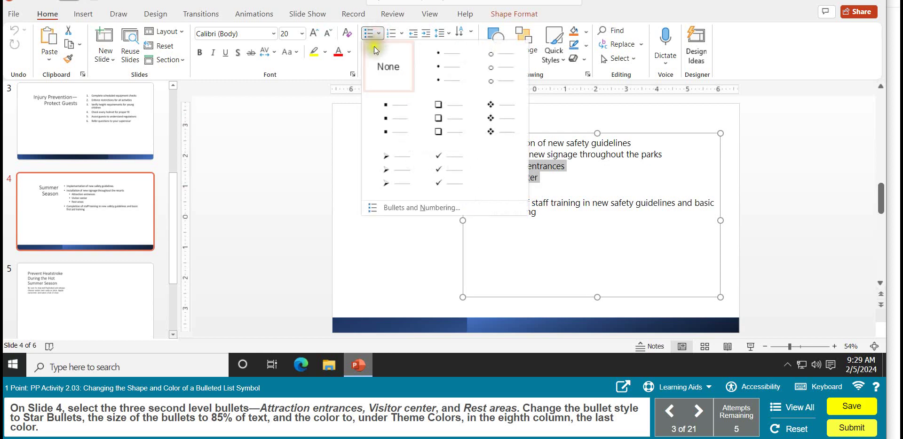
{"action": "left_click", "coordinate": [492, 130]}
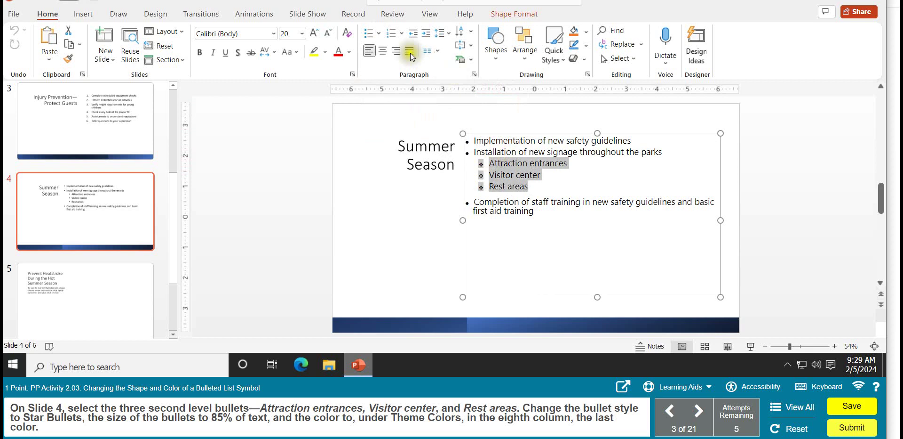
{"action": "left_click", "coordinate": [379, 35]}
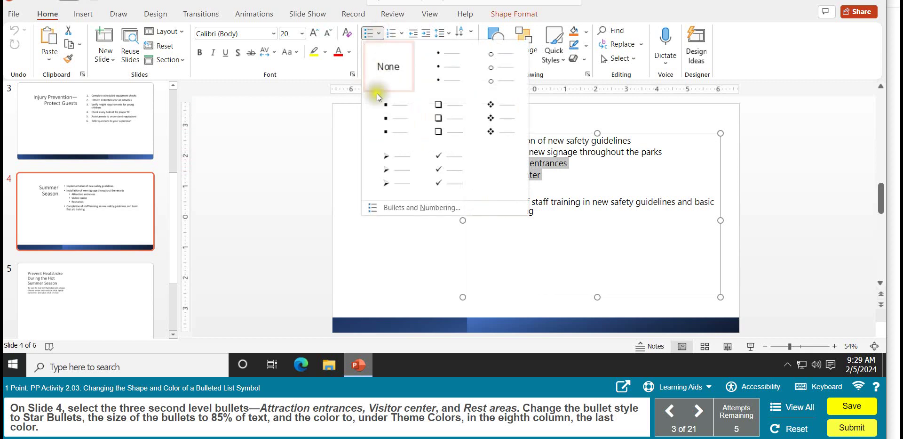
Step: Set the Star Bullets to 85% of text size in the dark red eighth-column theme color
{"action": "left_click", "coordinate": [399, 207]}
{"action": "left_click", "coordinate": [400, 207]}
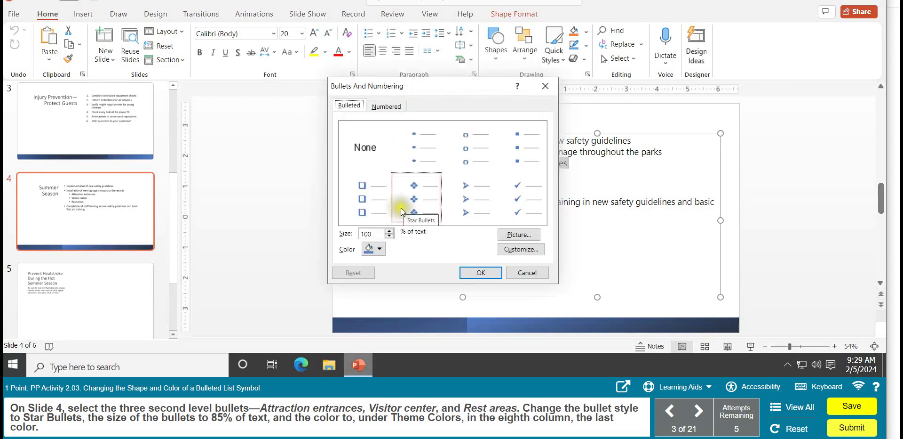
{"action": "left_click", "coordinate": [400, 214]}
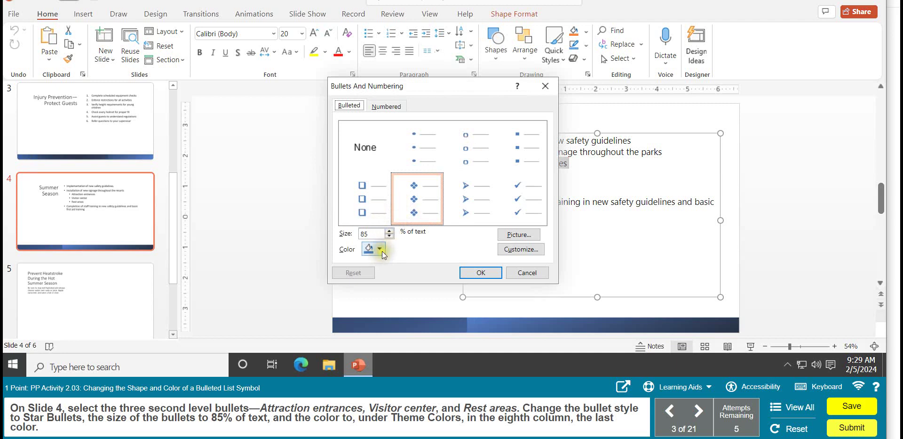
{"action": "left_click", "coordinate": [382, 250]}
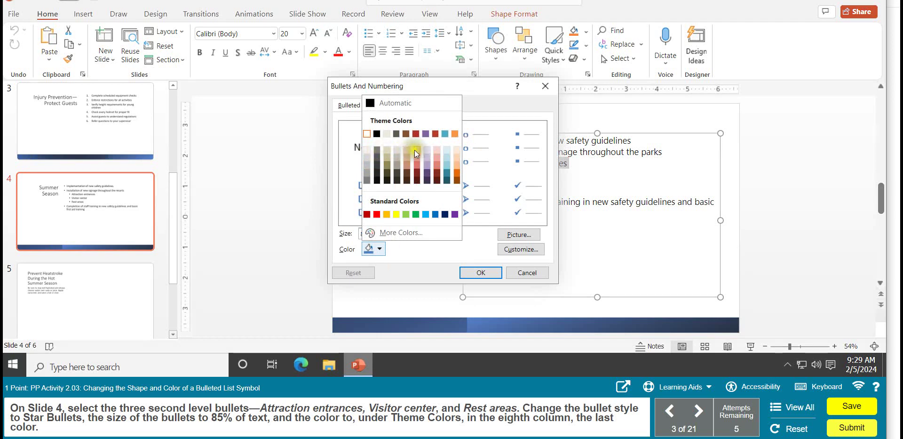
{"action": "left_click", "coordinate": [436, 178]}
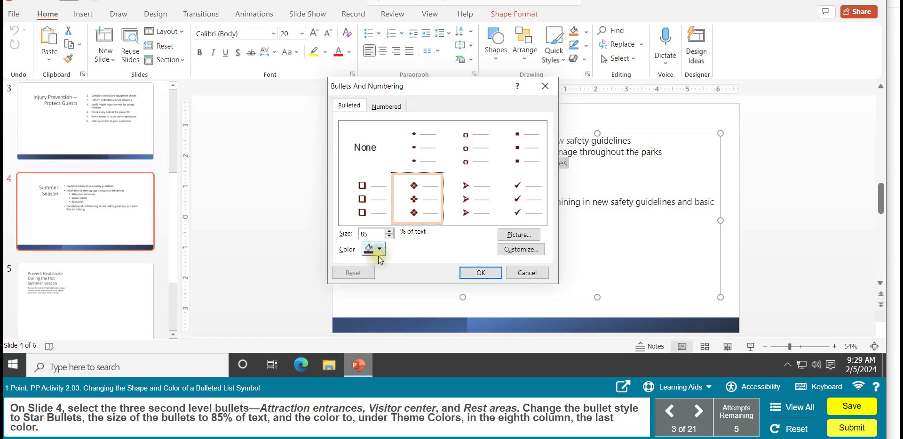
{"action": "left_click", "coordinate": [481, 272]}
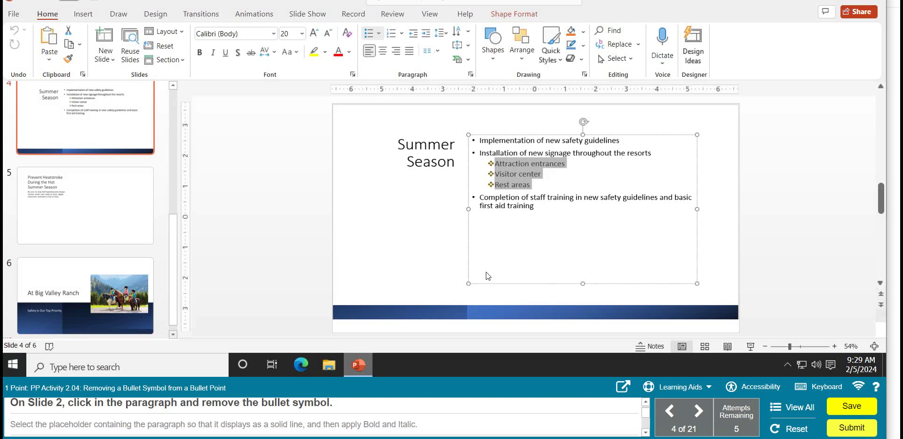
Step: Select the slide 2 paragraph and set its bullet style to None
{"action": "left_click_drag", "start_coordinate": [171, 255], "coordinate": [177, 132]}
{"action": "left_click", "coordinate": [106, 199]}
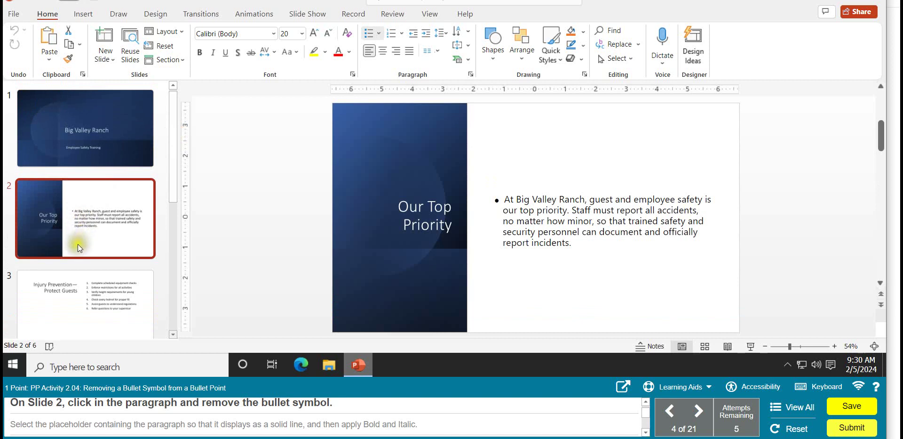
{"action": "left_click_drag", "start_coordinate": [503, 199], "coordinate": [583, 237]}
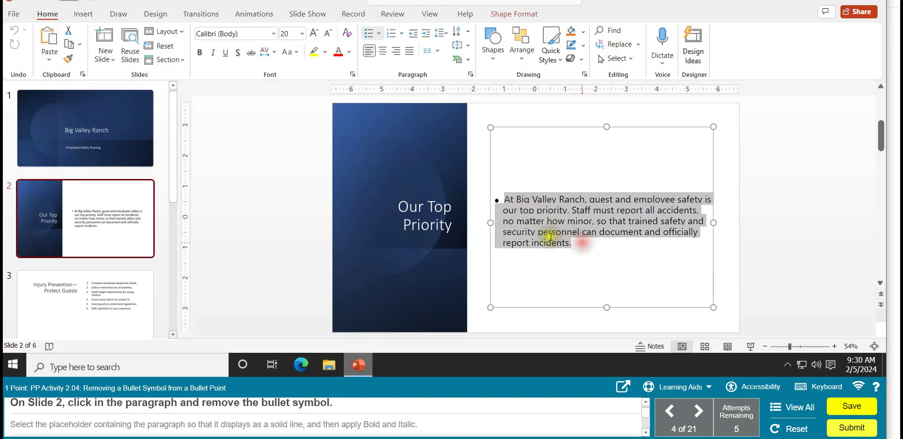
{"action": "left_click", "coordinate": [379, 35]}
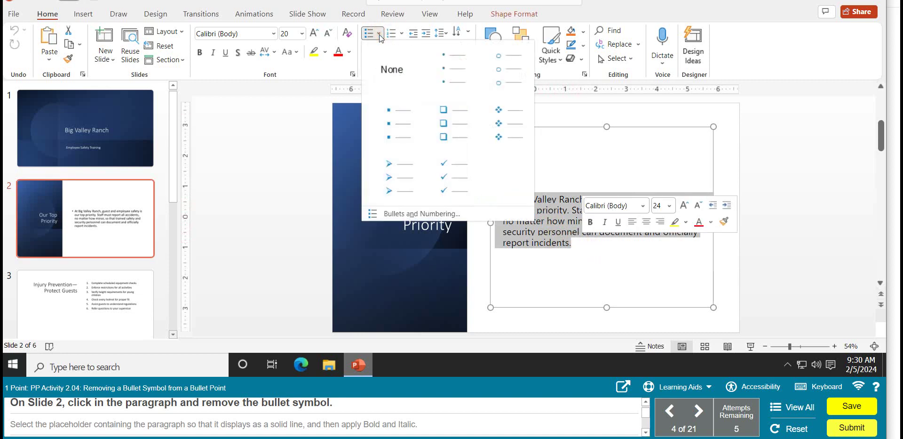
{"action": "left_click", "coordinate": [391, 76]}
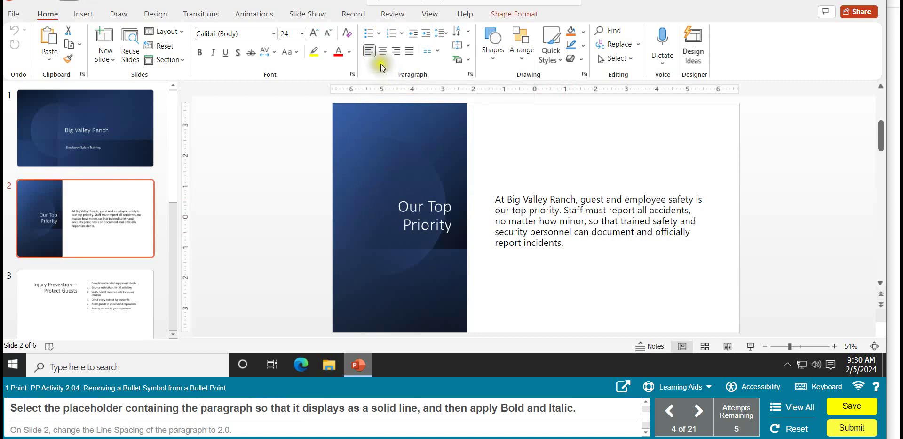
Step: Apply Bold and Italic to the entire slide 2 paragraph placeholder
{"action": "left_click", "coordinate": [509, 207]}
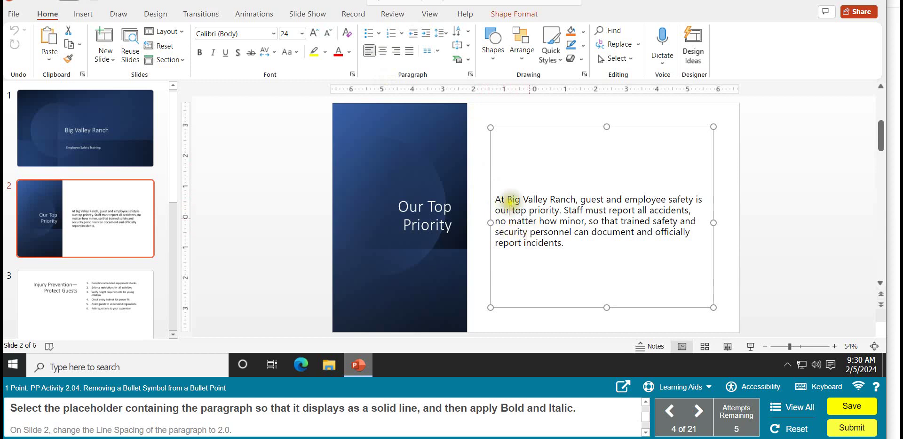
{"action": "left_click", "coordinate": [200, 52]}
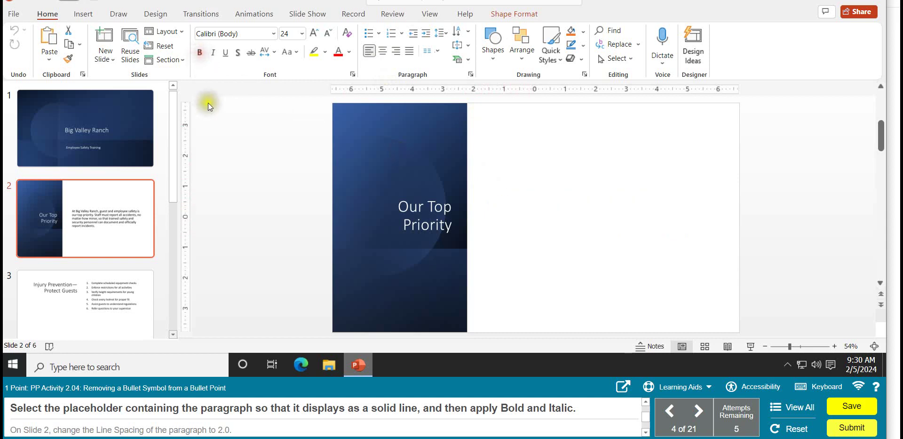
{"action": "left_click", "coordinate": [212, 52]}
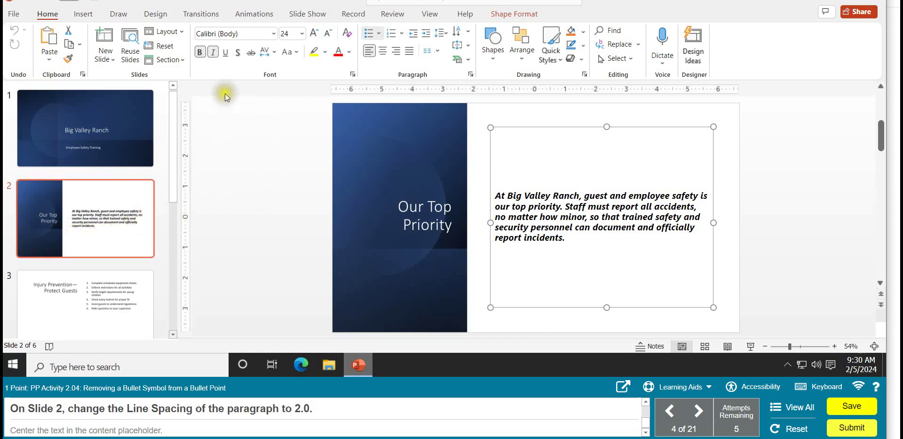
Step: Set the slide 2 paragraph to 2.0 line spacing and center alignment
{"action": "left_click", "coordinate": [449, 35]}
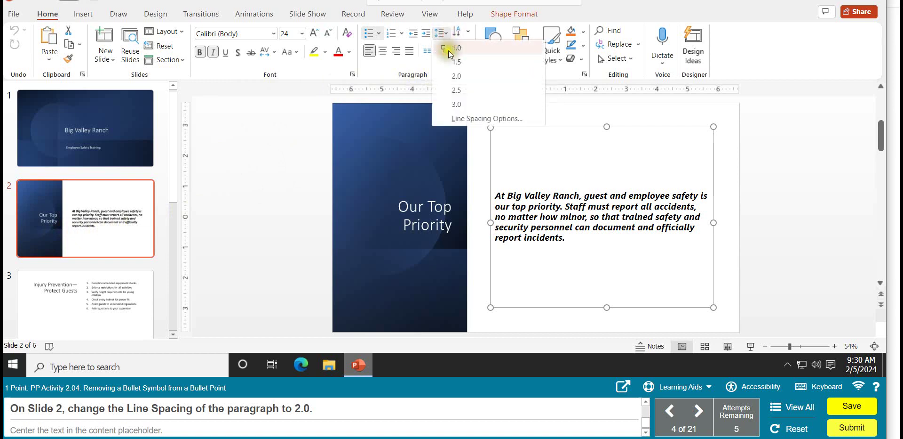
{"action": "left_click", "coordinate": [453, 77]}
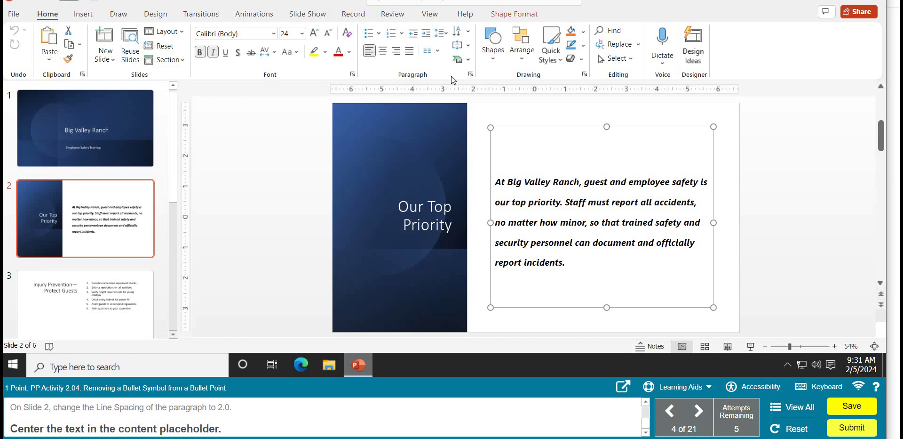
{"action": "left_click", "coordinate": [382, 51]}
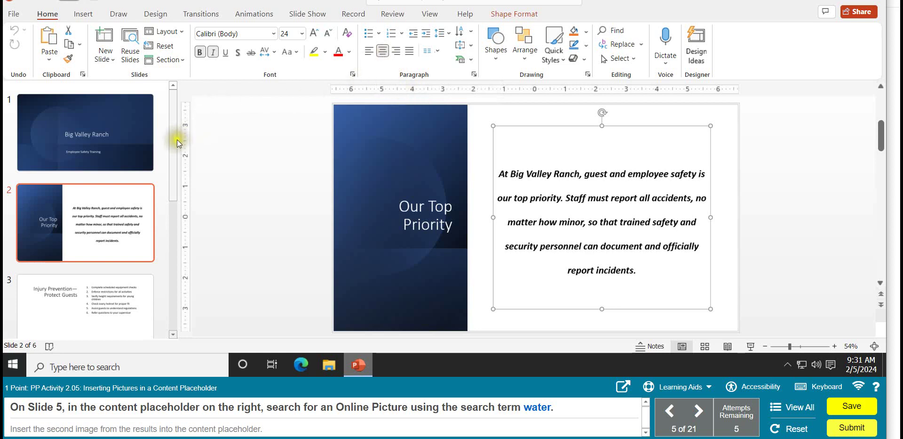
Step: Scroll the thumbnail pane and open slide 5, the heatstroke slide
{"action": "left_click_drag", "start_coordinate": [173, 148], "coordinate": [165, 267]}
{"action": "left_click", "coordinate": [44, 202]}
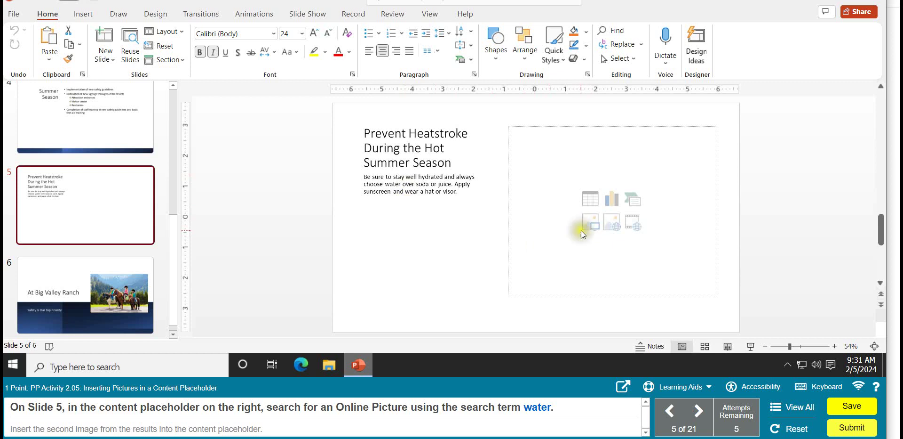
Step: Search online pictures for 'water' and insert the second result, a water droplet, into slide 5's placeholder
{"action": "left_click", "coordinate": [611, 227]}
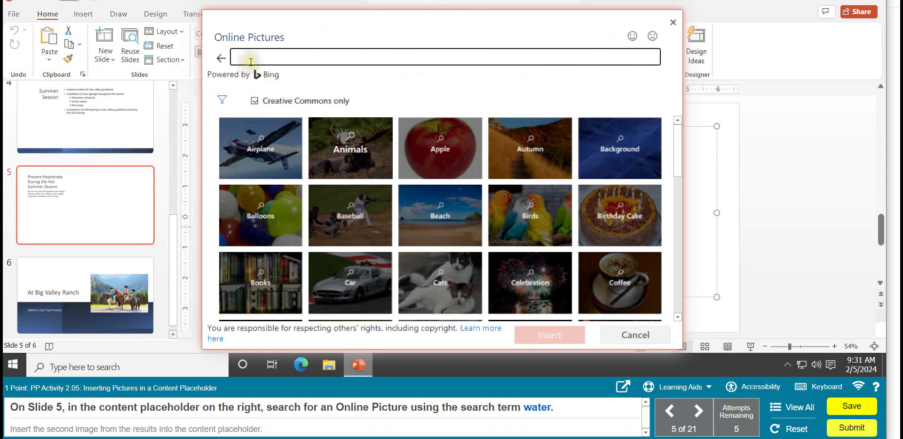
{"action": "type", "text": "water"}
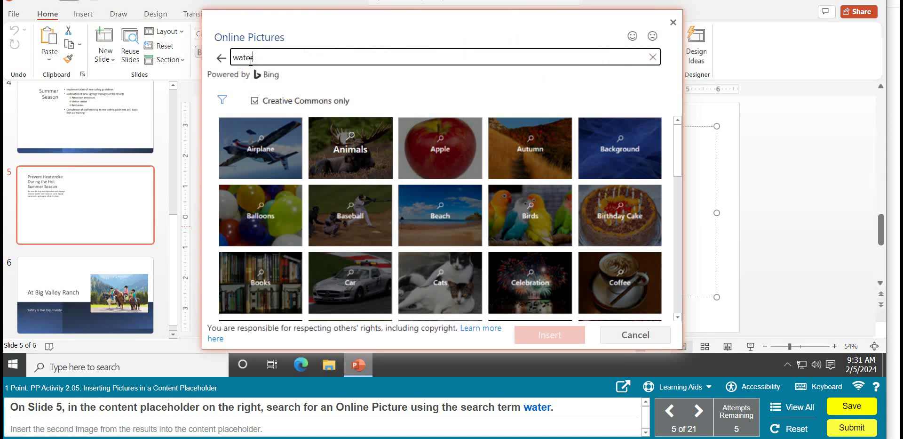
{"action": "key", "text": "Return"}
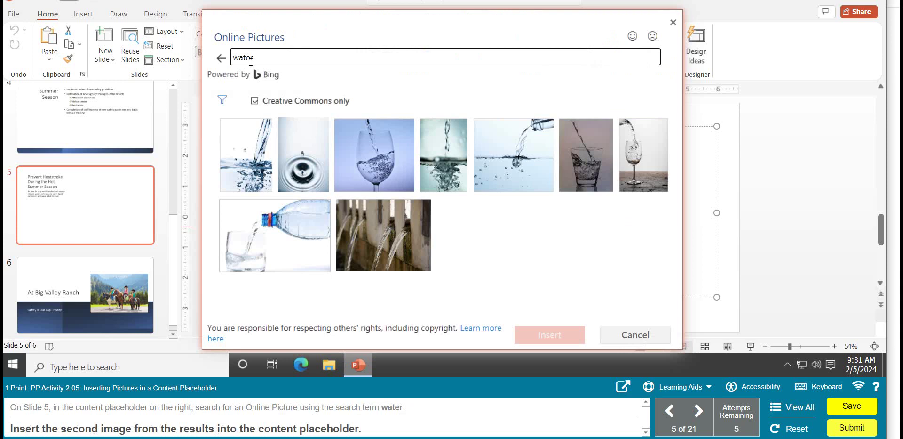
{"action": "left_click", "coordinate": [300, 153]}
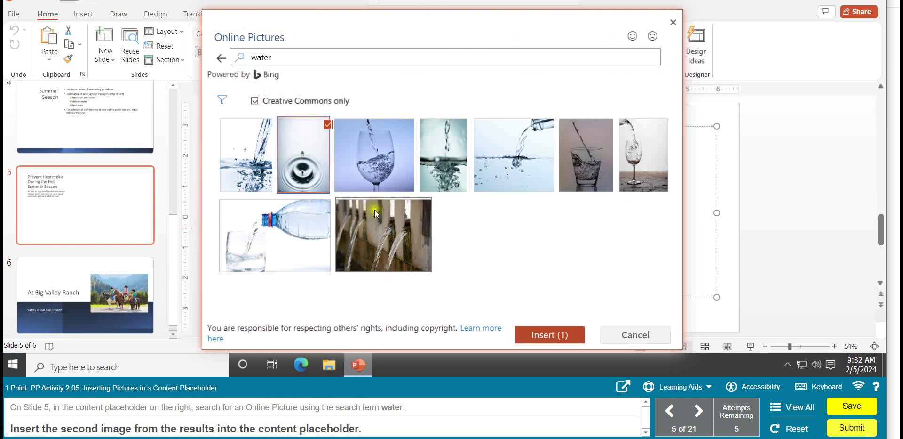
{"action": "left_click", "coordinate": [542, 335]}
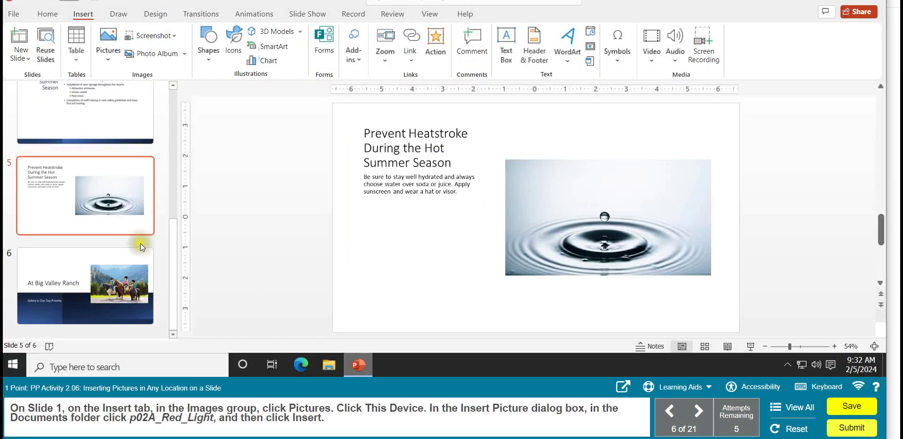
{"action": "left_click_drag", "start_coordinate": [174, 256], "coordinate": [179, 100]}
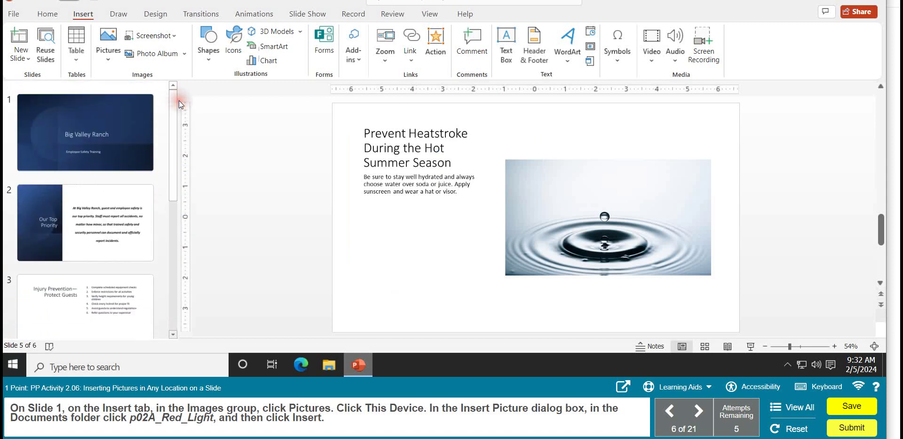
Step: Insert the p02A_Red_Light picture from the Documents folder onto slide 1
{"action": "left_click", "coordinate": [124, 119]}
{"action": "left_click", "coordinate": [89, 193]}
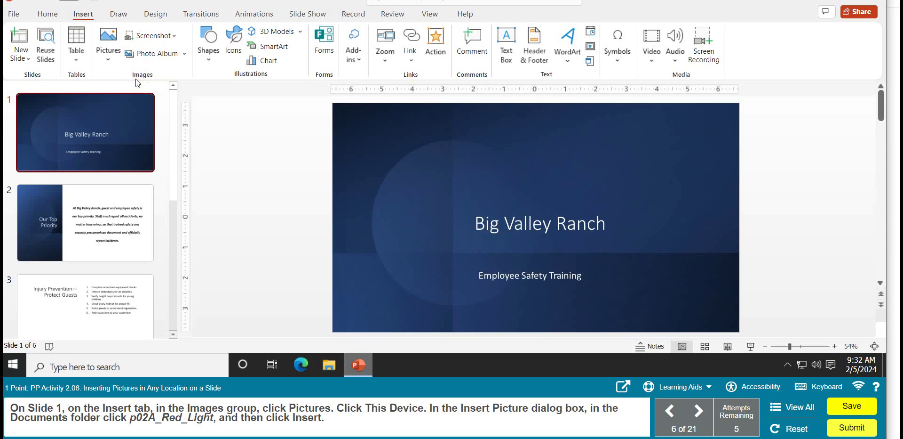
{"action": "left_click", "coordinate": [108, 60]}
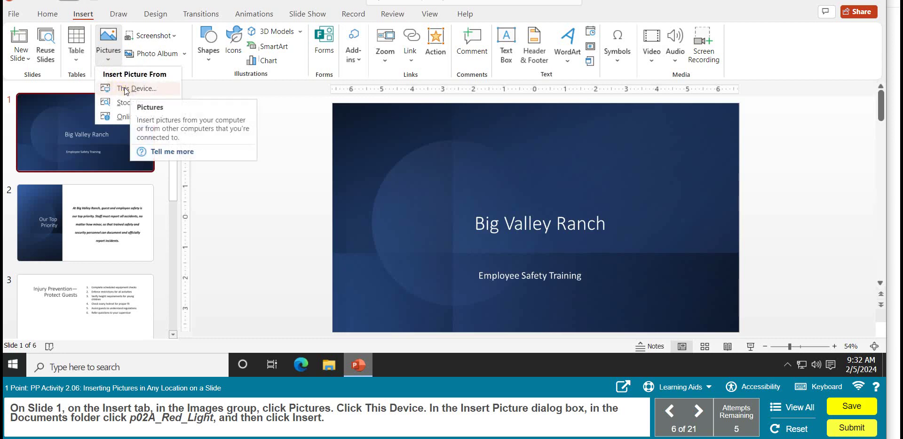
{"action": "left_click", "coordinate": [222, 103]}
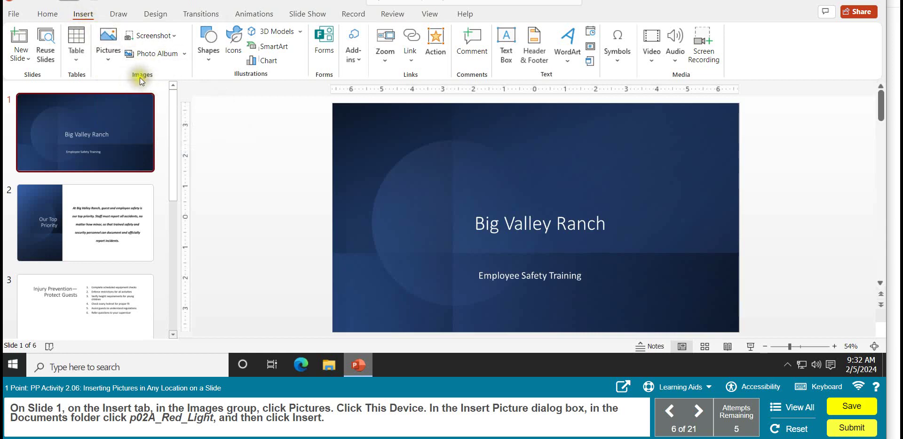
{"action": "left_click", "coordinate": [108, 60]}
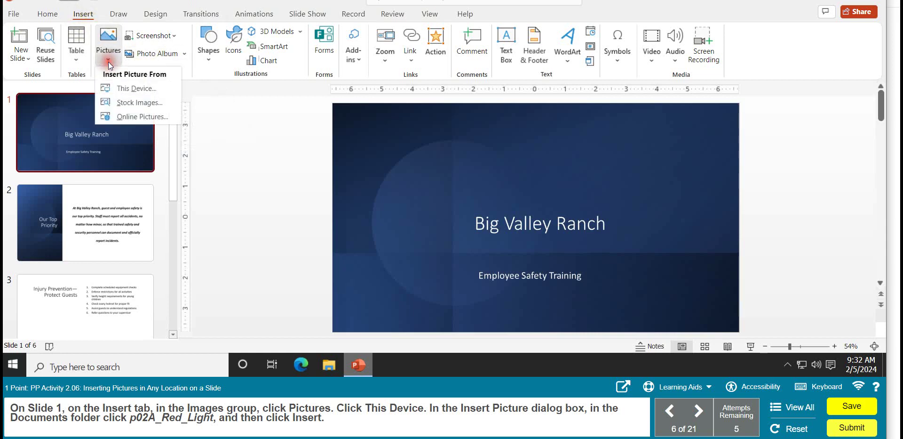
{"action": "left_click", "coordinate": [135, 89]}
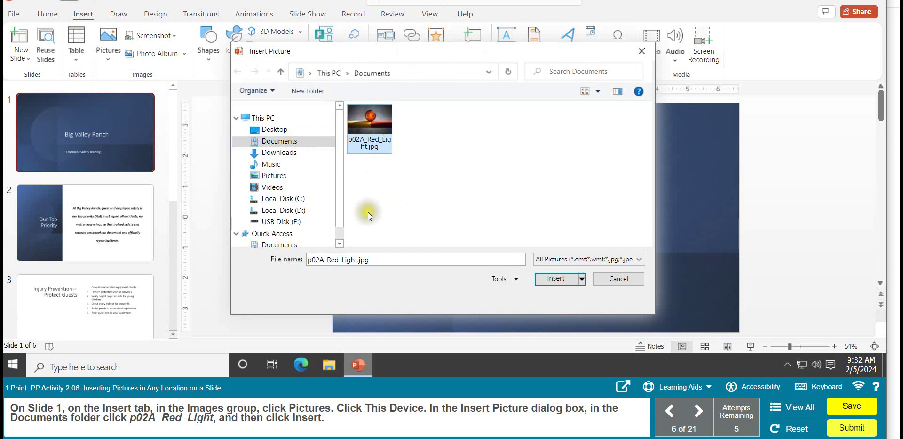
{"action": "left_click", "coordinate": [559, 281]}
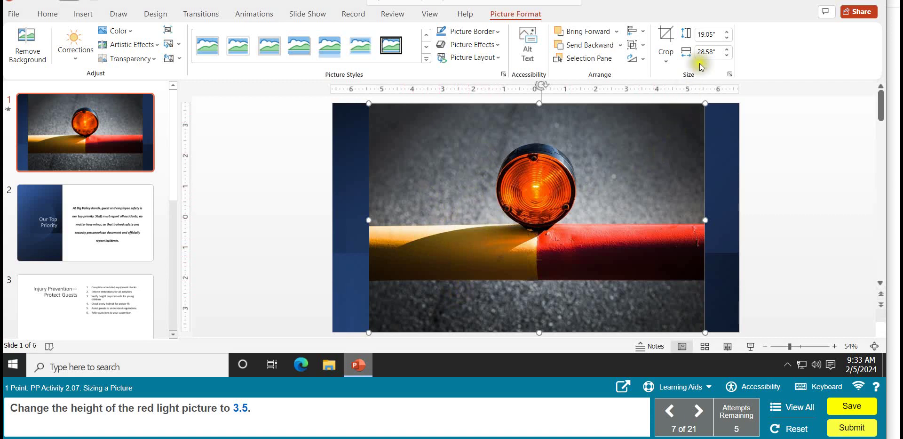
{"action": "left_click", "coordinate": [708, 34]}
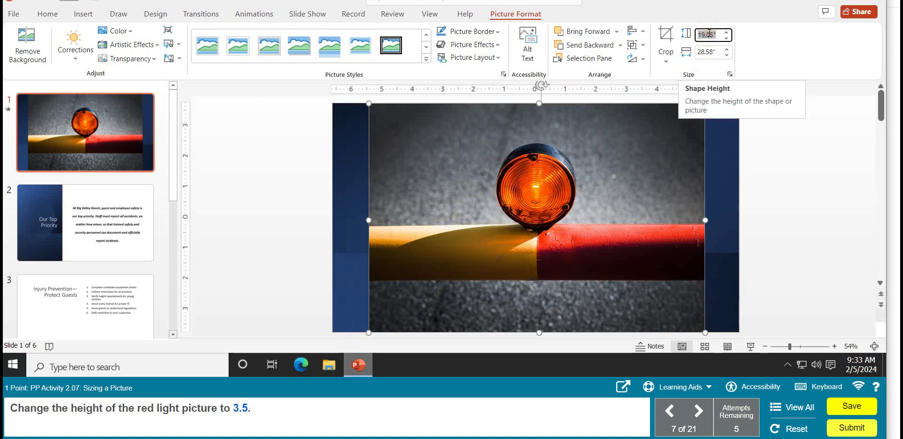
Step: Set the red-light picture's shape height to 3.5 inches, making it 3.5" by 5.26"
{"action": "type", "text": "3.5"}
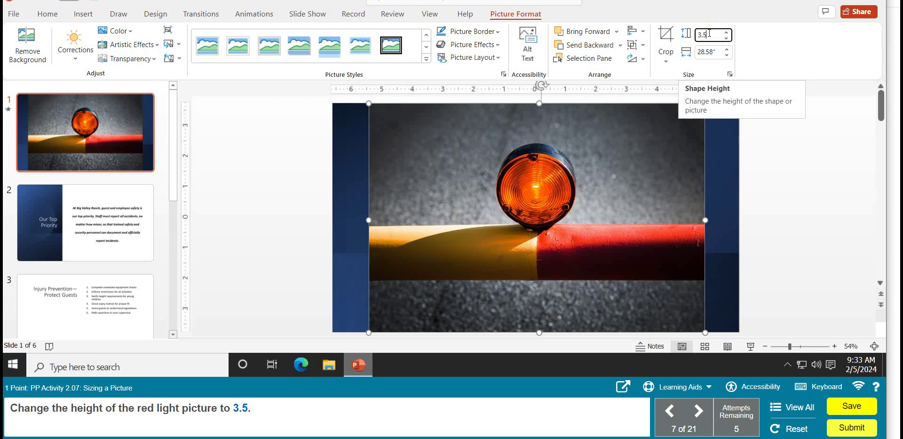
{"action": "key", "text": "Return"}
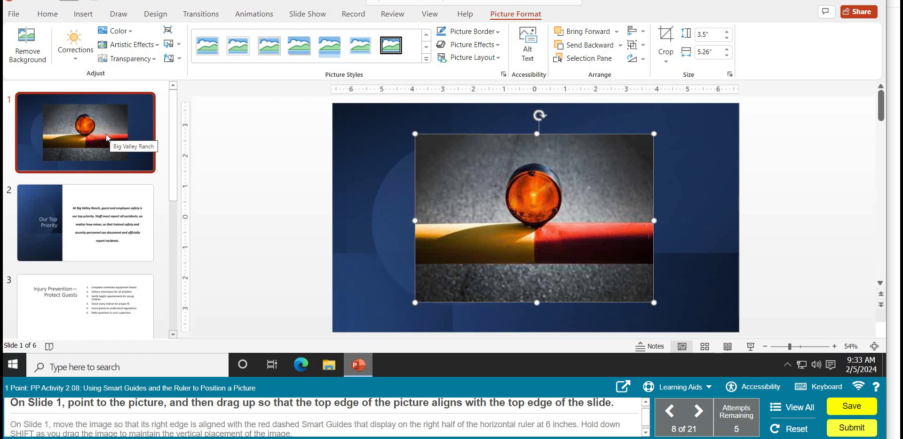
{"action": "left_click_drag", "start_coordinate": [468, 183], "coordinate": [385, 152]}
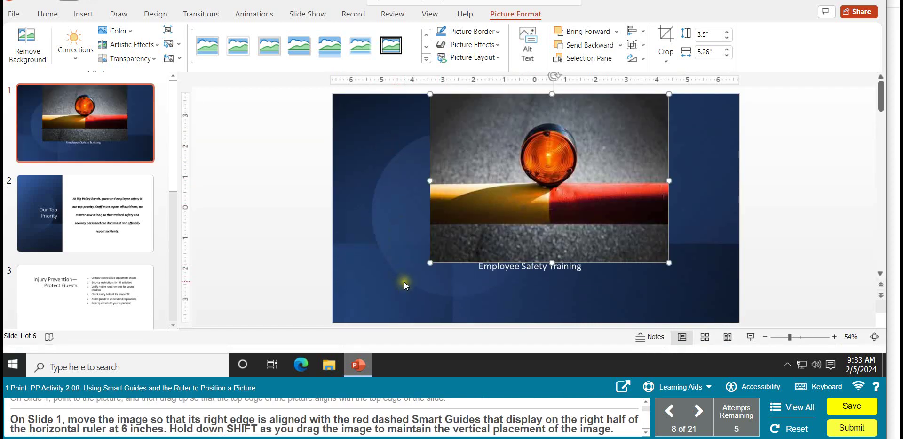
{"action": "left_click", "coordinate": [404, 282]}
{"action": "left_click_drag", "start_coordinate": [541, 154], "coordinate": [589, 156]}
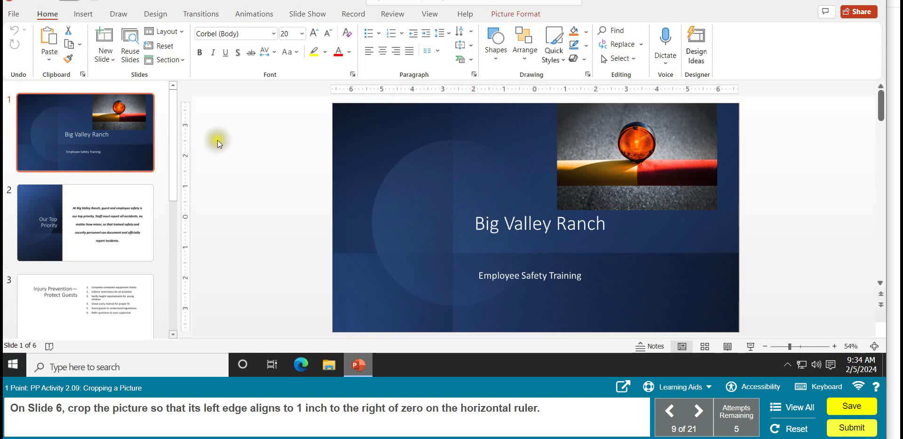
Step: Go to slide 6 and select its pony-riding picture
{"action": "left_click_drag", "start_coordinate": [174, 142], "coordinate": [171, 300]}
{"action": "left_click", "coordinate": [141, 304]}
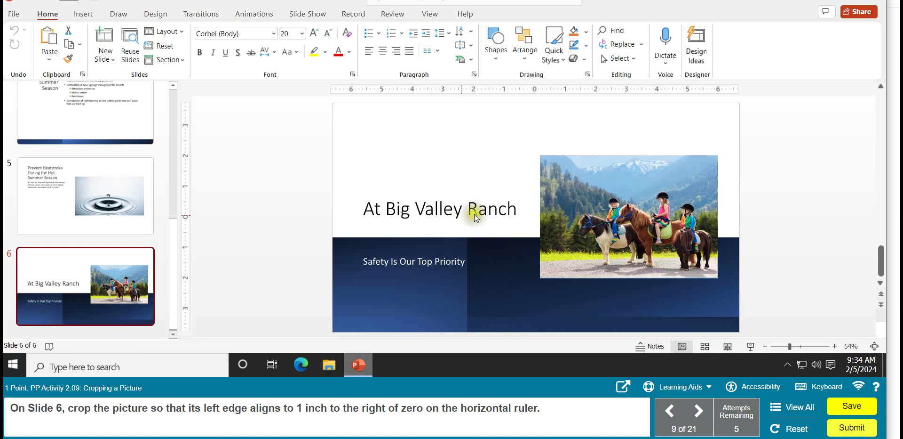
{"action": "left_click", "coordinate": [608, 196]}
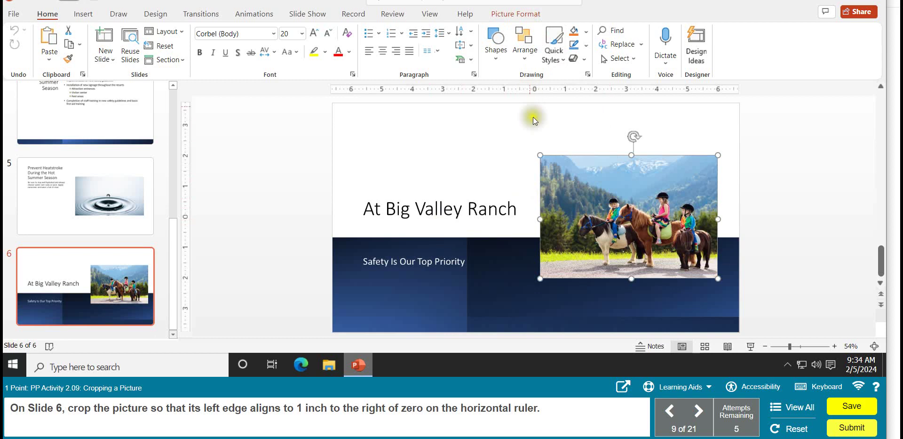
{"action": "left_click", "coordinate": [503, 176]}
{"action": "left_click", "coordinate": [592, 187]}
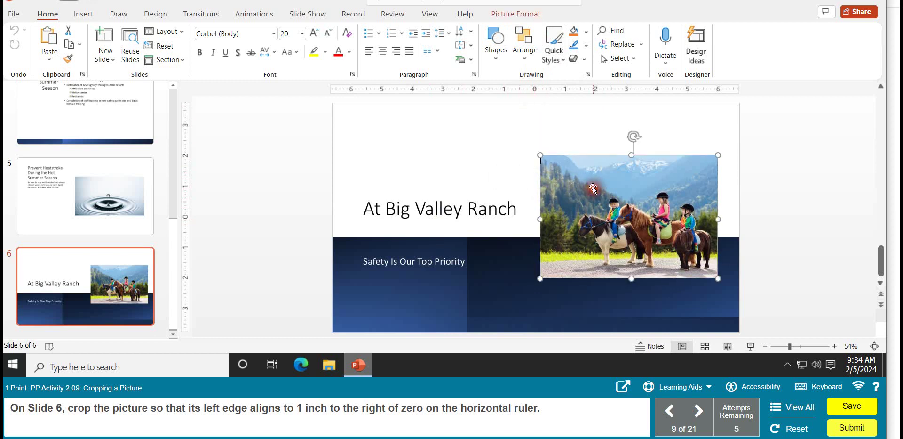
Step: Turn on Crop for the pony picture and start adjusting its left crop edge
{"action": "left_click", "coordinate": [522, 14]}
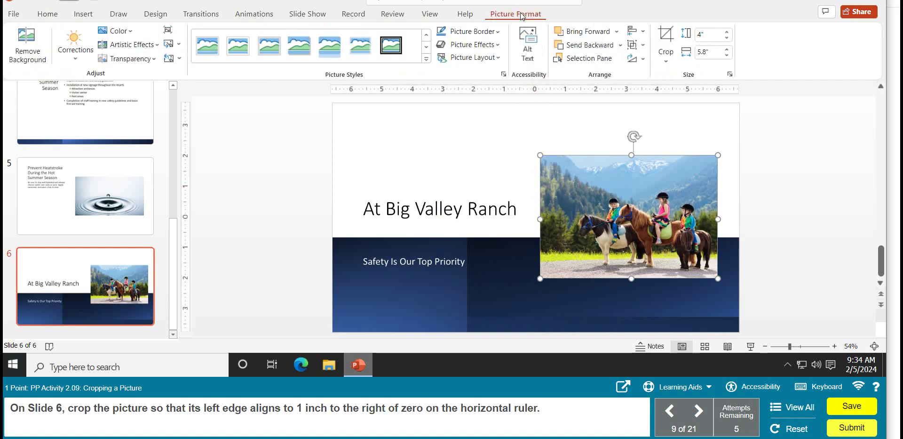
{"action": "left_click", "coordinate": [670, 37]}
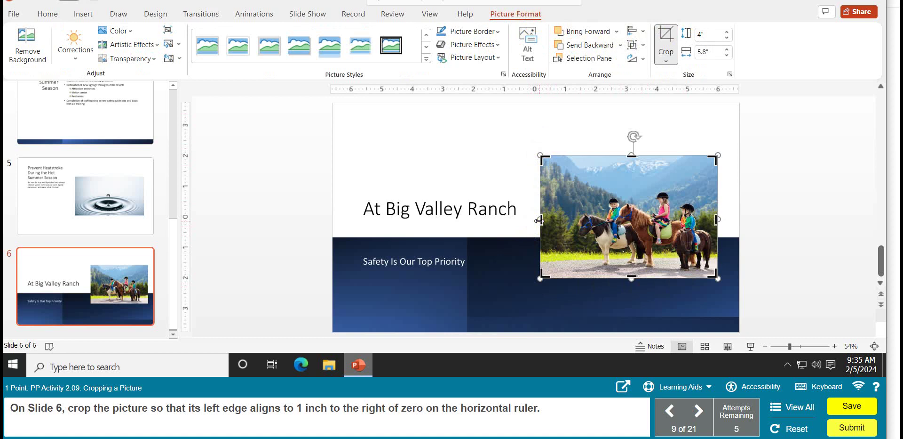
{"action": "left_click", "coordinate": [557, 160]}
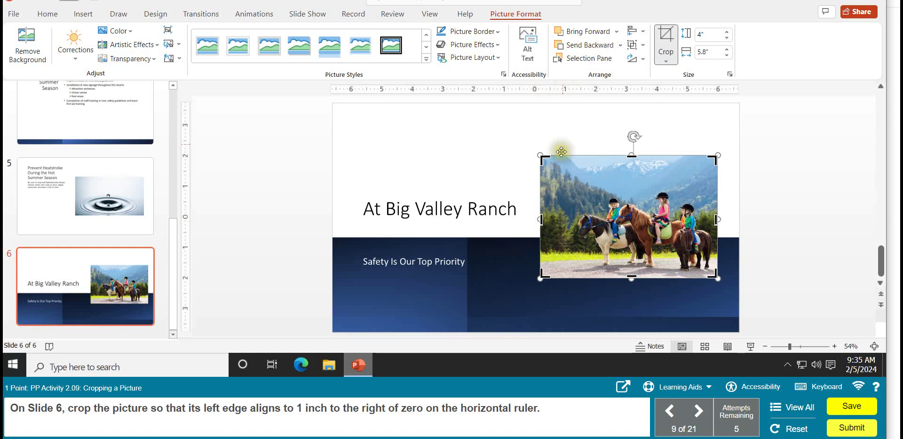
{"action": "left_click", "coordinate": [541, 220]}
{"action": "left_click_drag", "start_coordinate": [549, 217], "coordinate": [566, 218]}
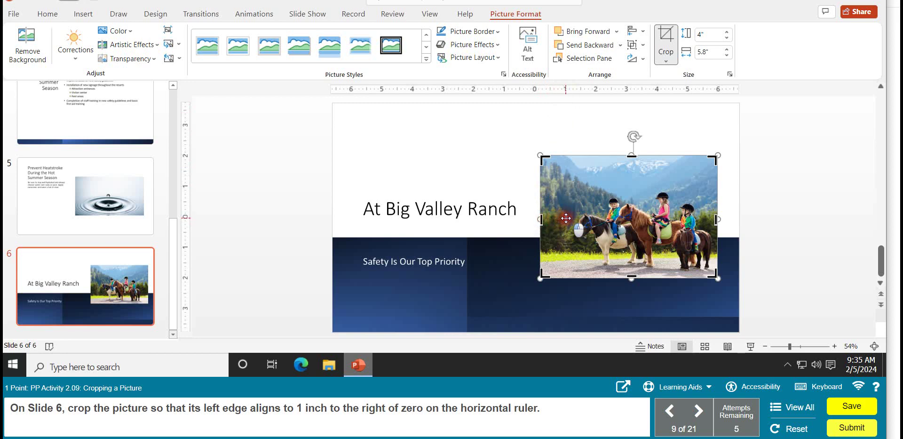
{"action": "left_click_drag", "start_coordinate": [566, 218], "coordinate": [566, 218]}
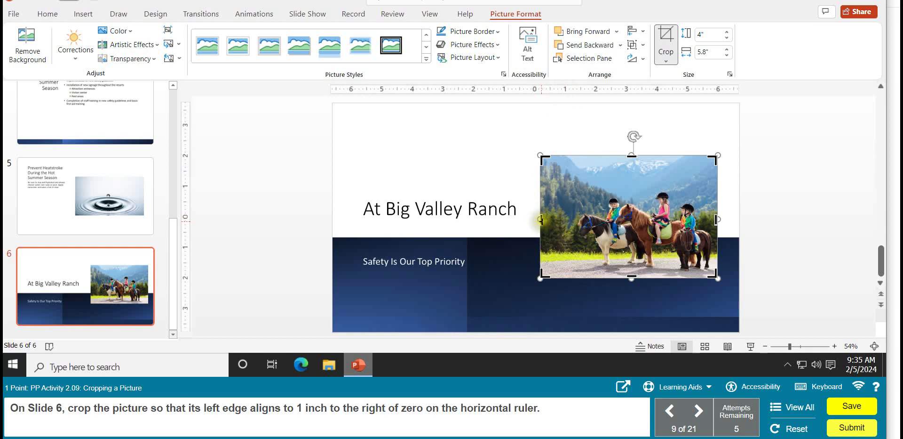
{"action": "mouse_move", "coordinate": [543, 219]}
{"action": "left_mouse_down"}
{"action": "mouse_move", "coordinate": [557, 219]}
{"action": "mouse_move", "coordinate": [540, 220]}
{"action": "left_mouse_up"}
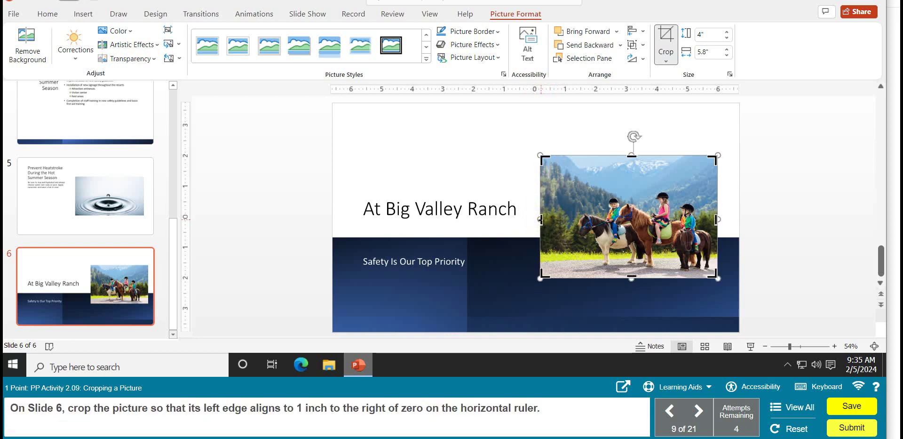
Step: Drag the pony picture's left crop edge to the 1-inch ruler mark and apply the crop
{"action": "left_click", "coordinate": [542, 210]}
{"action": "left_click", "coordinate": [540, 219]}
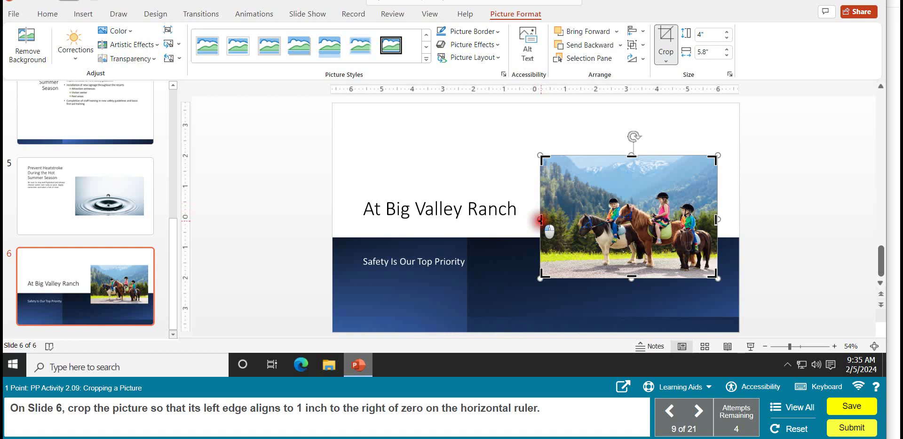
{"action": "left_click_drag", "start_coordinate": [540, 220], "coordinate": [566, 219]}
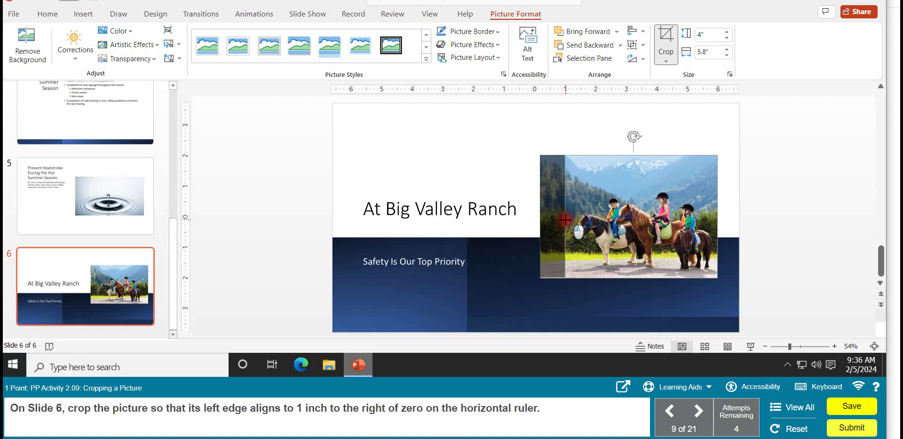
{"action": "left_click_drag", "start_coordinate": [565, 219], "coordinate": [565, 219]}
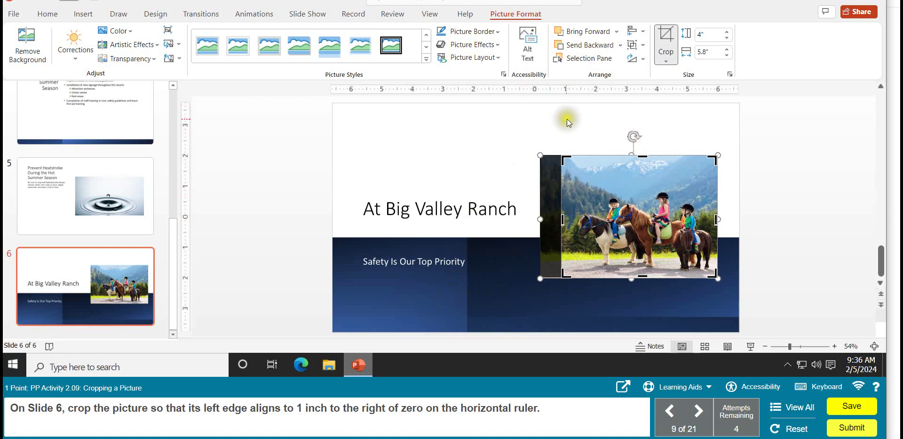
{"action": "left_click", "coordinate": [667, 32]}
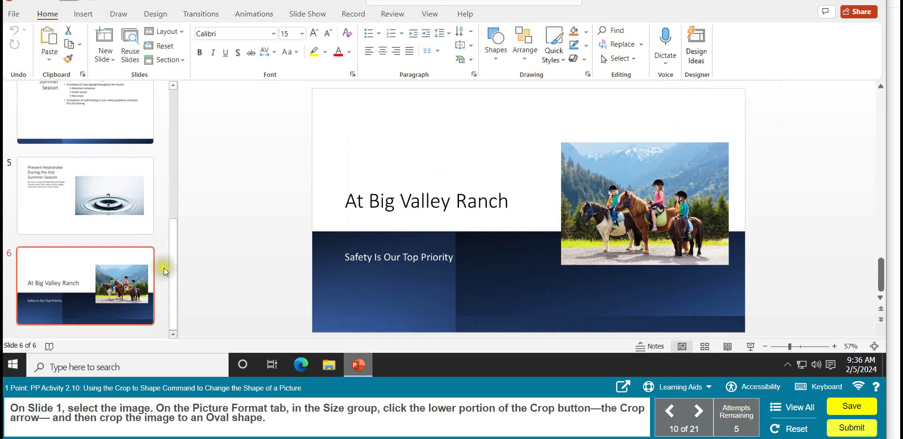
{"action": "left_click_drag", "start_coordinate": [170, 272], "coordinate": [159, 91]}
Step: Crop slide 1's red-light picture to the Oval shape via Crop to Shape
{"action": "left_click", "coordinate": [43, 129]}
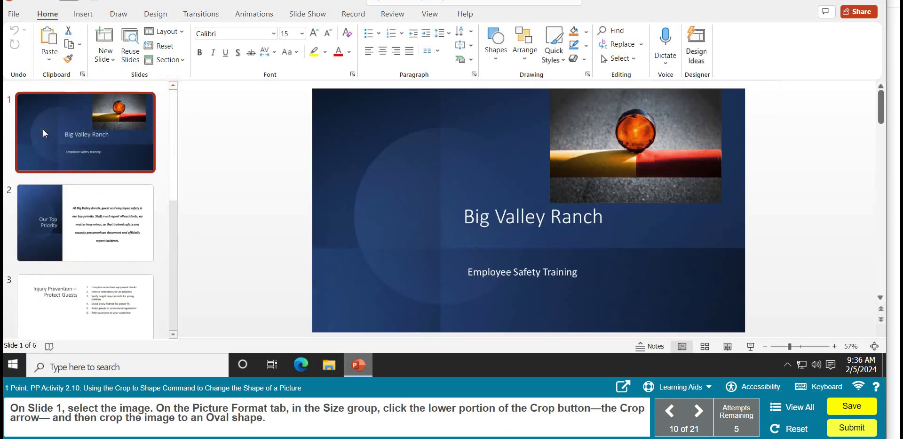
{"action": "left_click", "coordinate": [632, 168]}
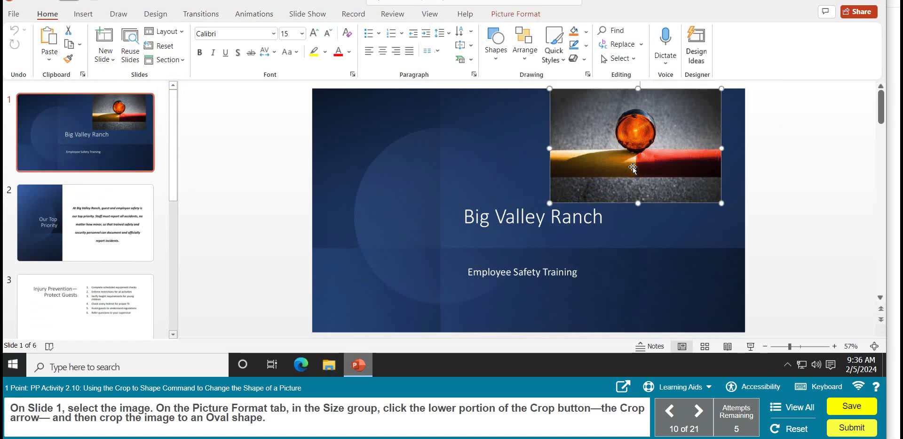
{"action": "left_click", "coordinate": [516, 15]}
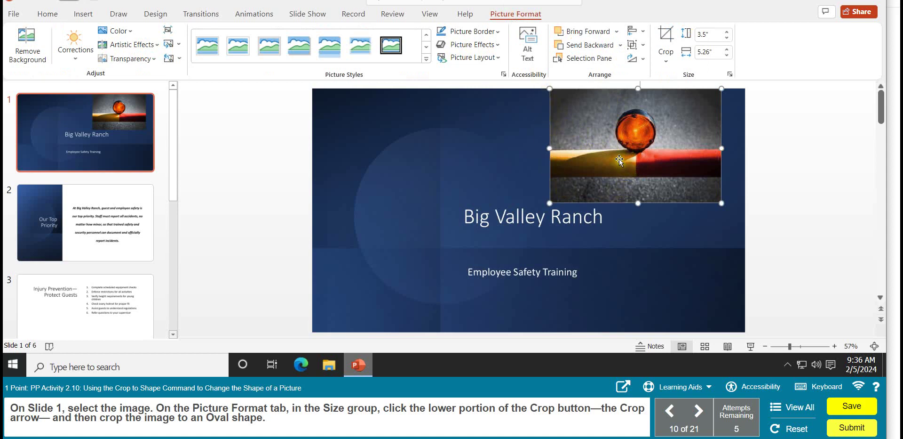
{"action": "left_click", "coordinate": [666, 62]}
{"action": "mouse_move", "coordinate": [679, 89]}
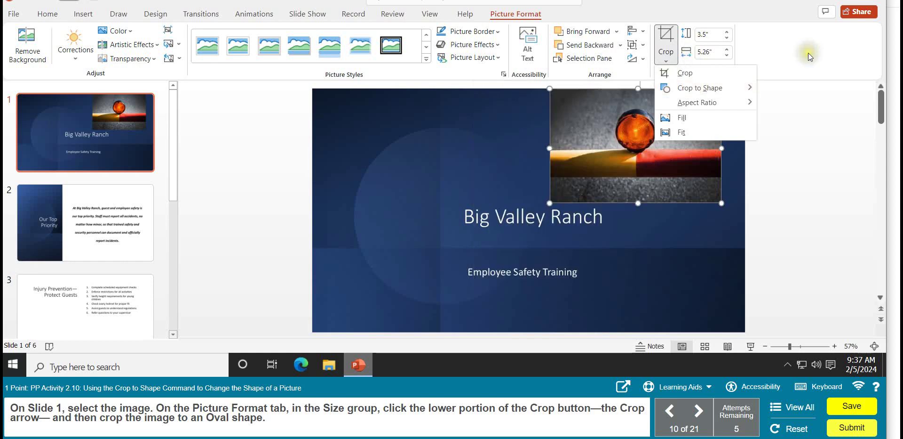
{"action": "left_click", "coordinate": [770, 50]}
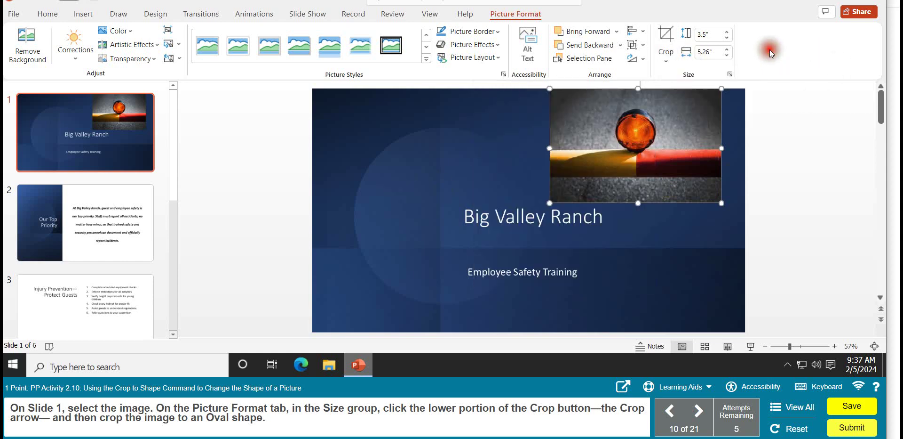
{"action": "left_click", "coordinate": [667, 61]}
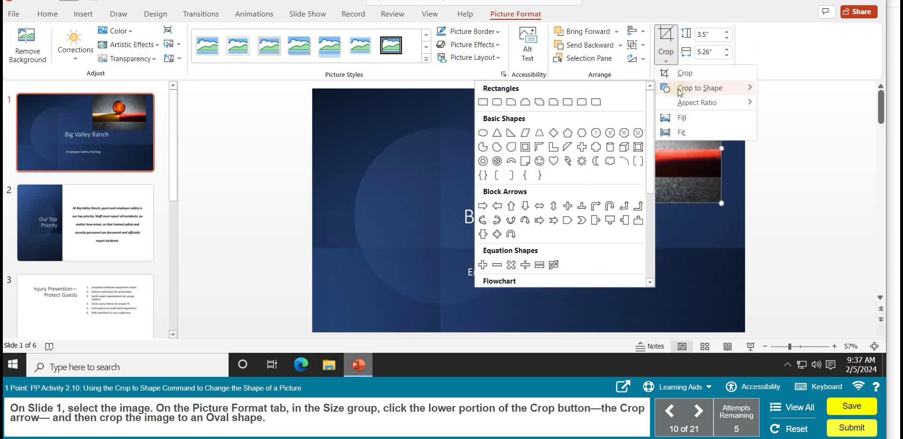
{"action": "left_click", "coordinate": [485, 138]}
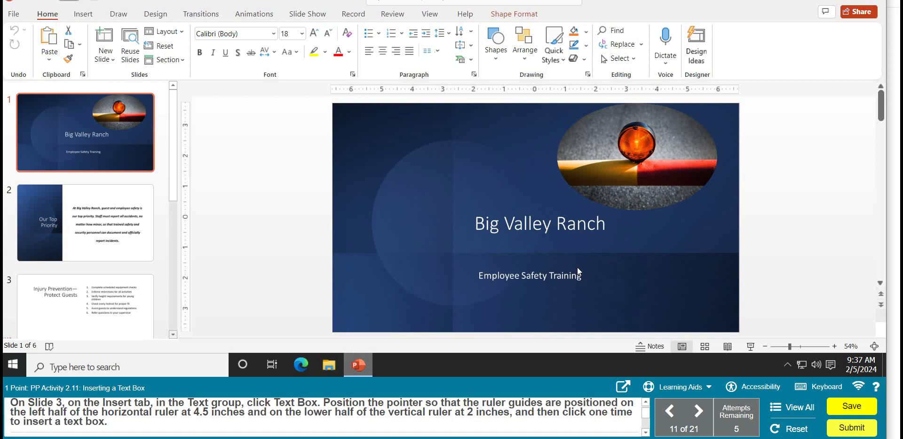
Step: Open slide 3, Injury Prevention—Protect Guests, and activate the Insert Text Box tool
{"action": "left_click", "coordinate": [75, 295]}
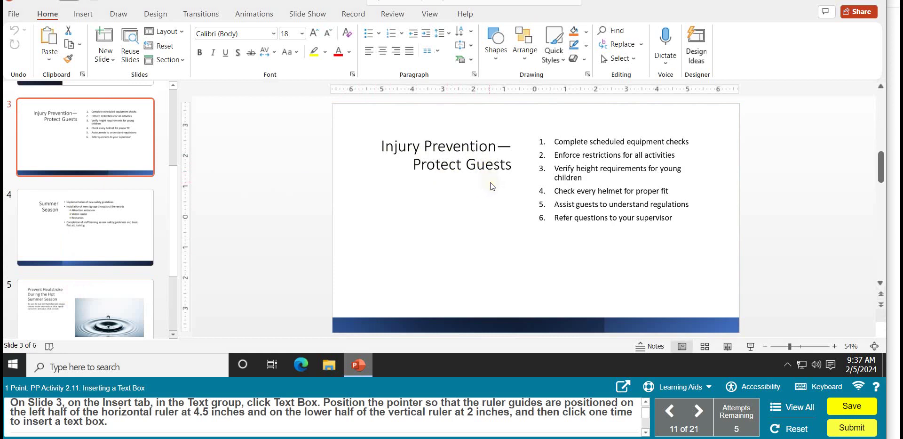
{"action": "left_click", "coordinate": [81, 16]}
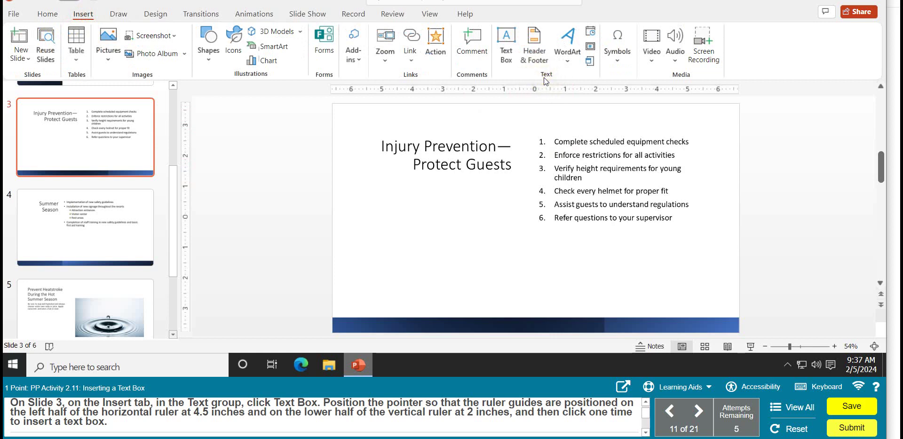
{"action": "left_click", "coordinate": [501, 65]}
{"action": "left_click", "coordinate": [503, 42]}
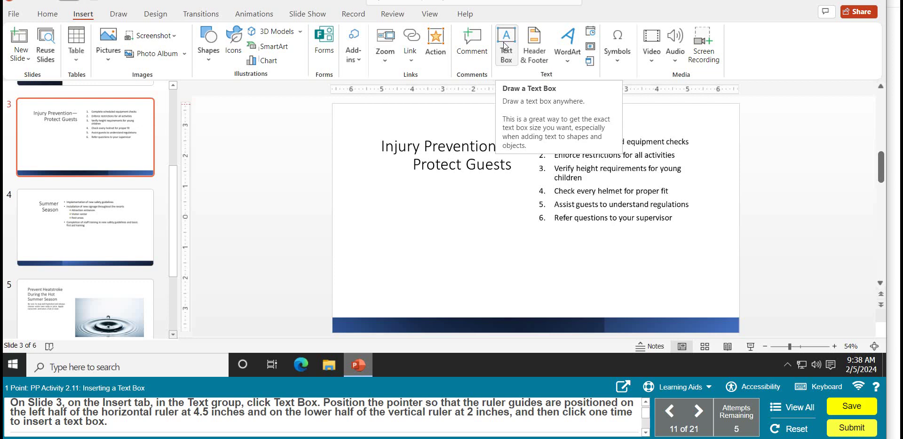
{"action": "left_click", "coordinate": [504, 45]}
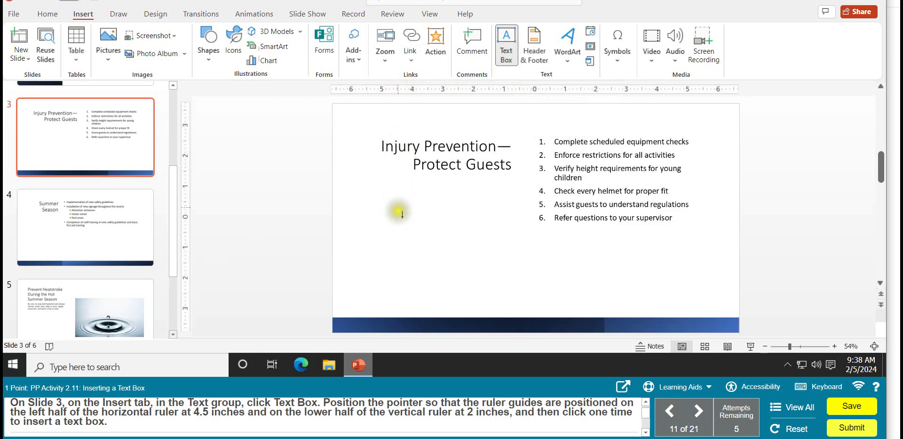
Step: Place an empty text box under the slide 3 title at the 4.5" horizontal, 2" vertical ruler marks
{"action": "left_click", "coordinate": [401, 281]}
{"action": "left_click", "coordinate": [400, 281]}
{"action": "left_click", "coordinate": [401, 281]}
{"action": "left_click", "coordinate": [401, 281]}
{"action": "left_click", "coordinate": [400, 281]}
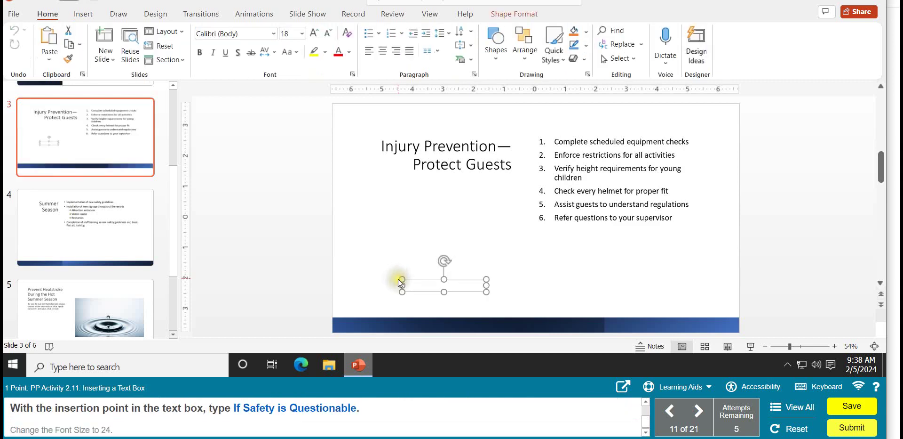